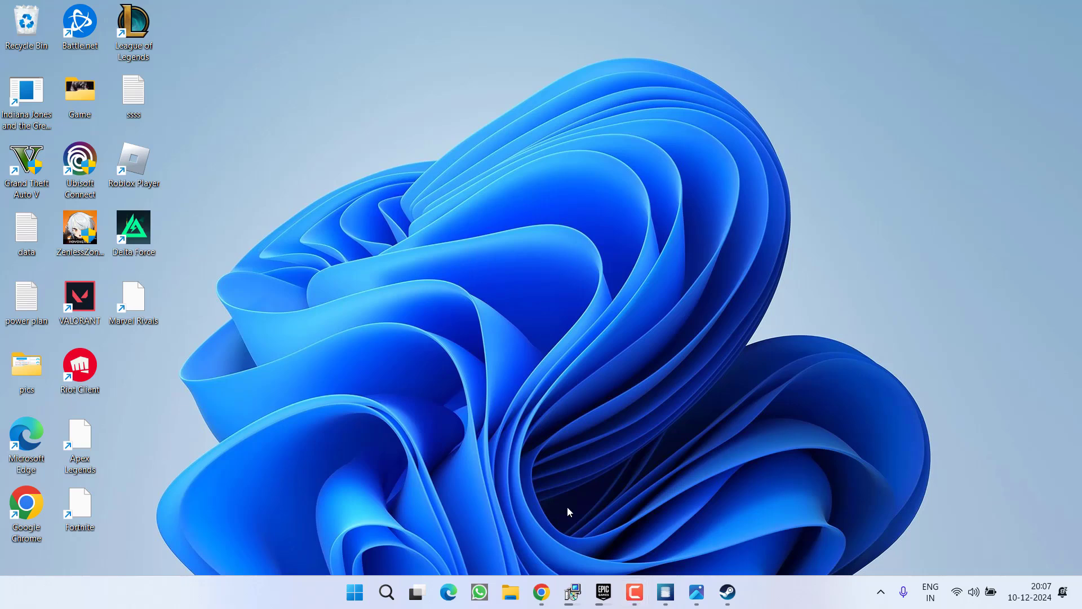
# Bring up Delta Force's Installed Files properties from the Steam library
pyautogui.click(728, 592)
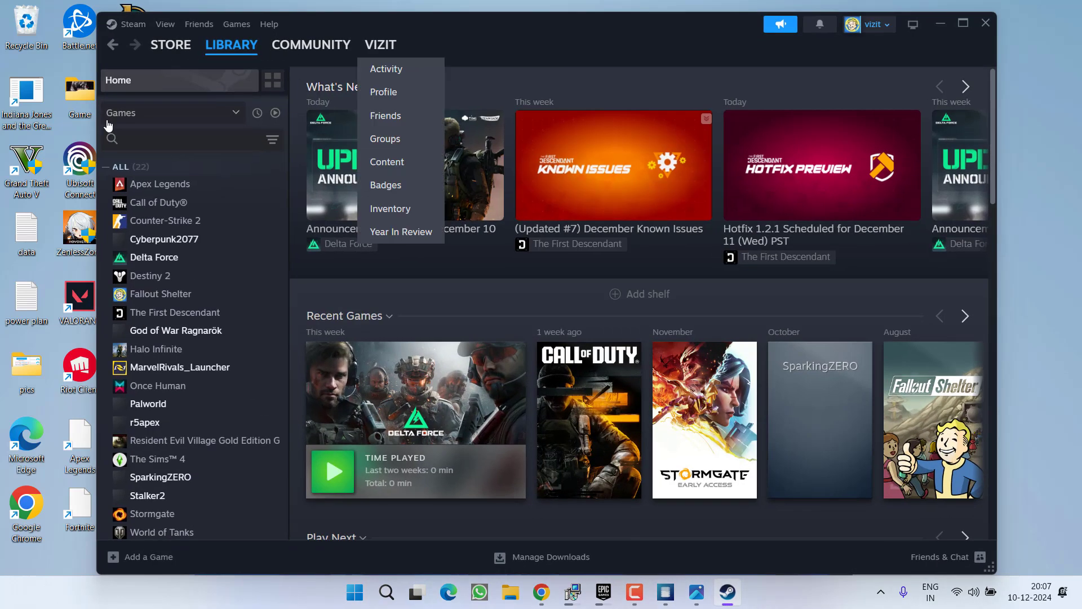
pyautogui.rightClick(153, 257)
pyautogui.moveTo(210, 338)
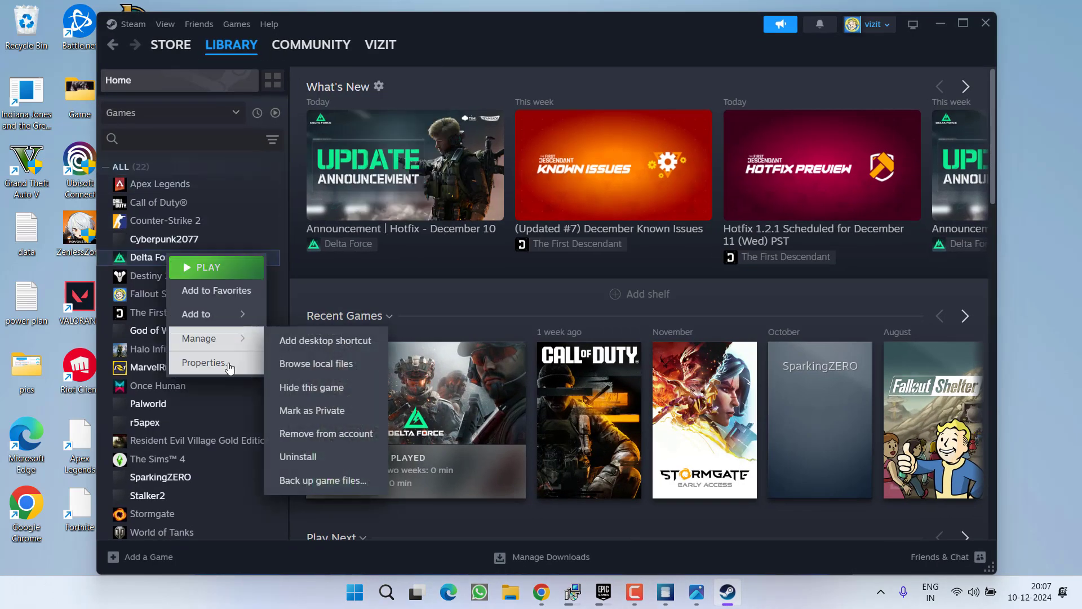
pyautogui.click(203, 362)
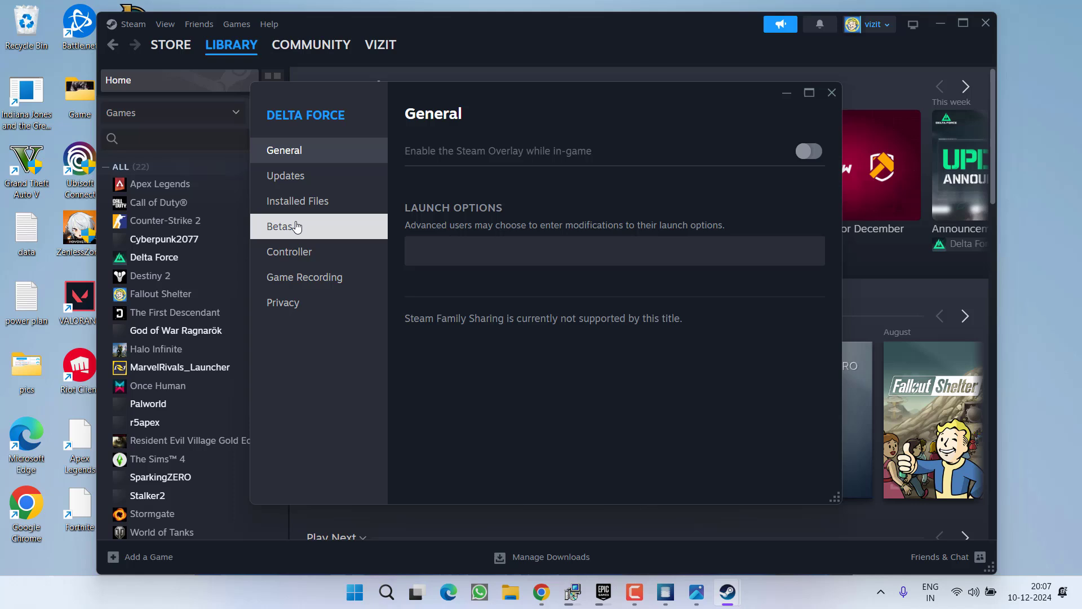
pyautogui.click(297, 201)
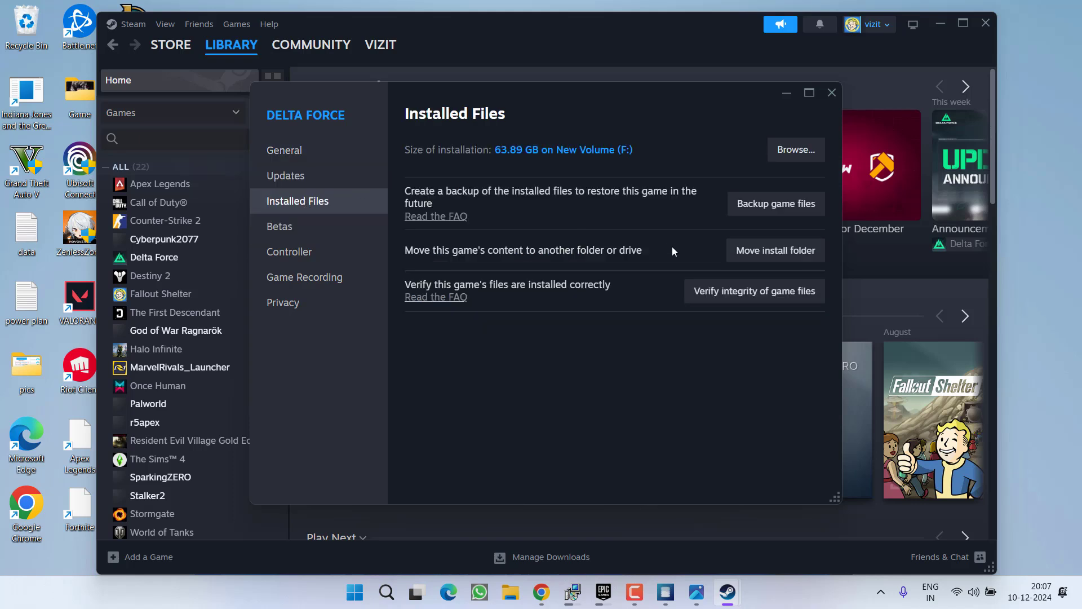
# Show the Move install folder dialog with its drive list, then cancel and close the properties
pyautogui.click(793, 254)
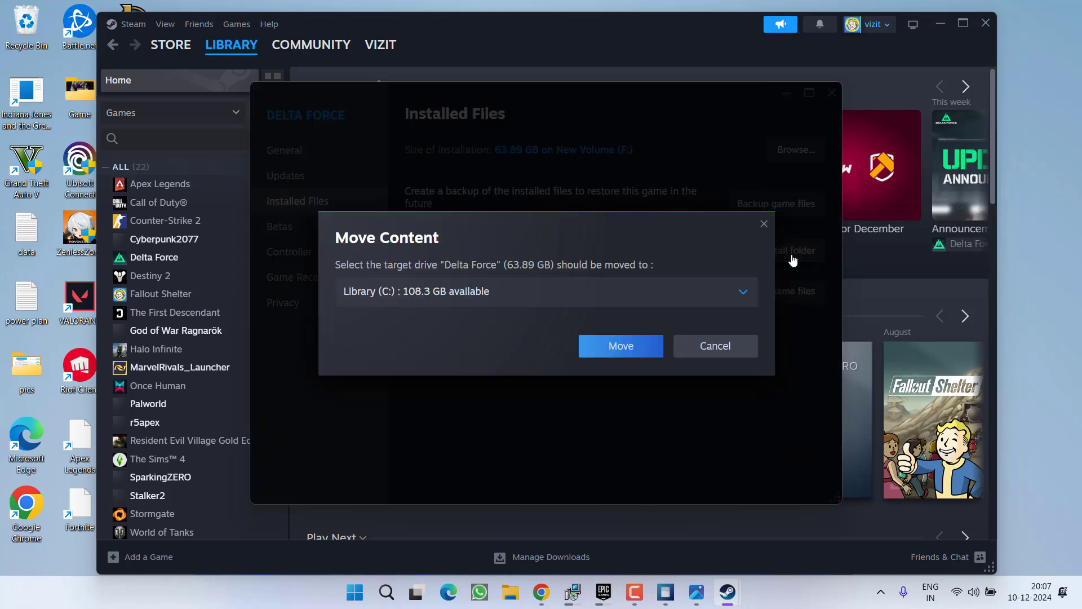
pyautogui.click(486, 295)
pyautogui.click(487, 299)
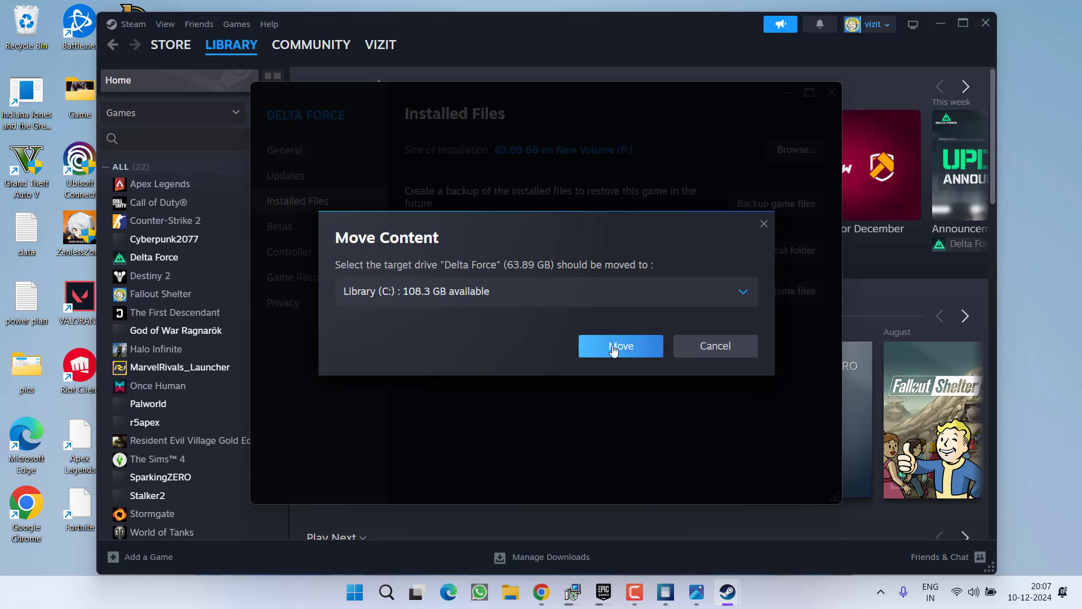
pyautogui.click(715, 345)
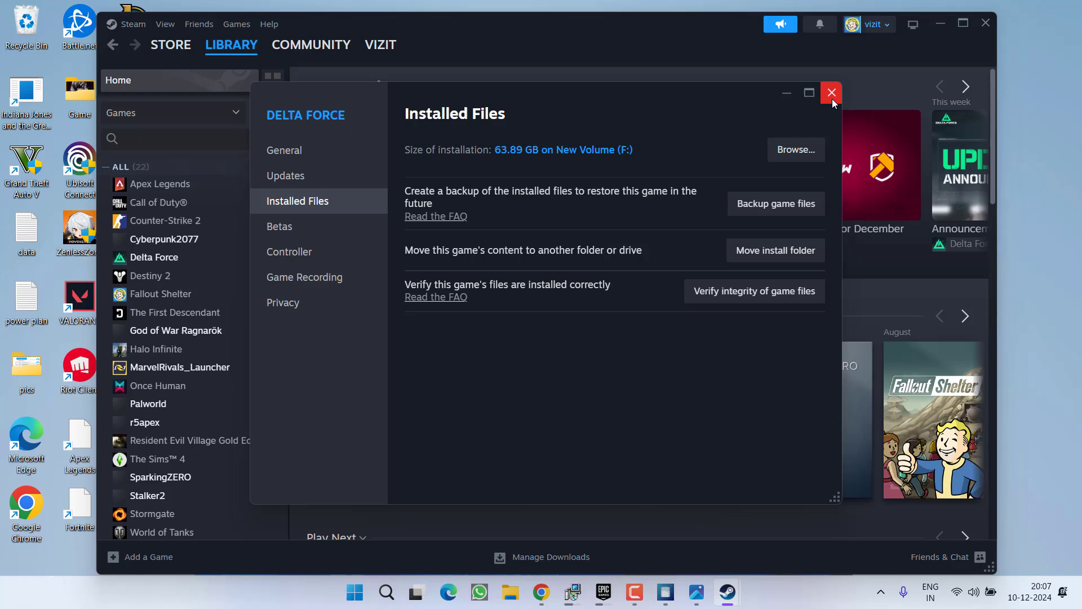
pyautogui.click(831, 94)
# Minimize Steam and bring up the Epic Games Launcher library
pyautogui.click(938, 25)
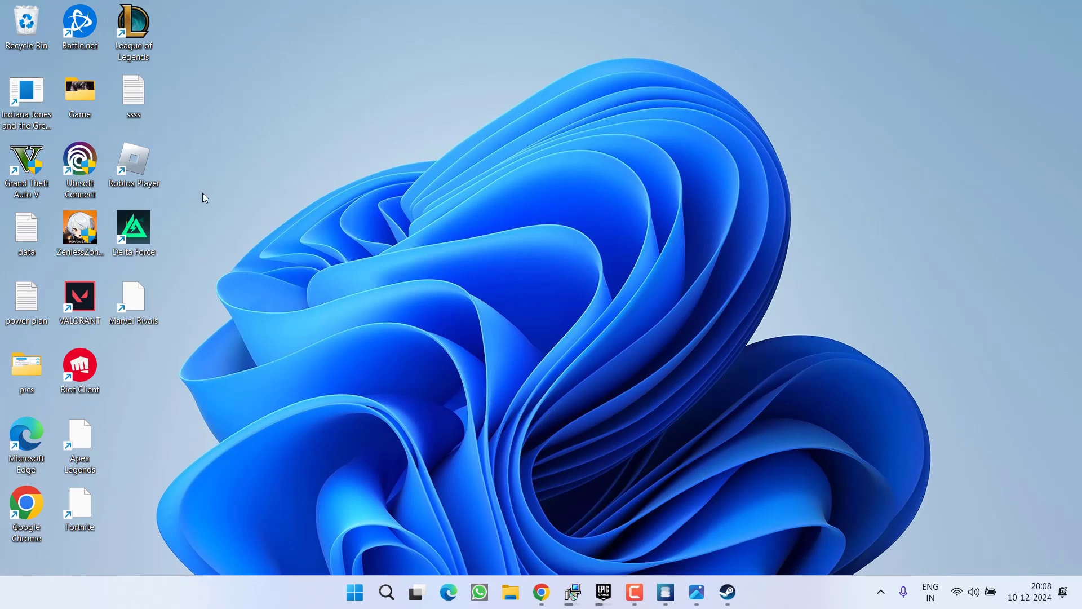
pyautogui.click(602, 591)
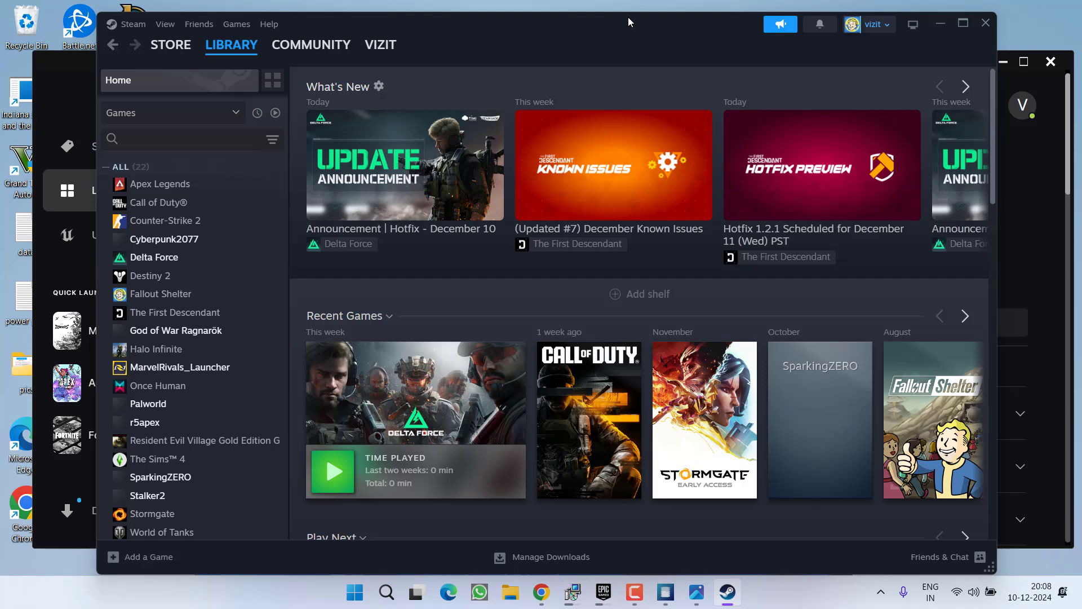
# Check in Steam's In Game settings that the Steam Overlay is off, then close settings
pyautogui.click(132, 24)
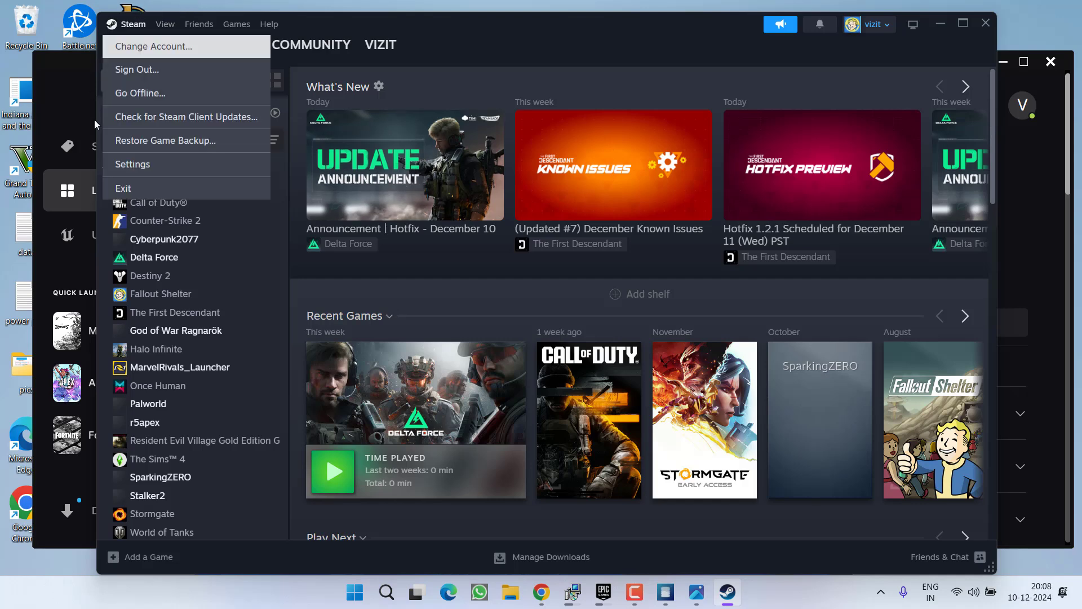
pyautogui.click(132, 164)
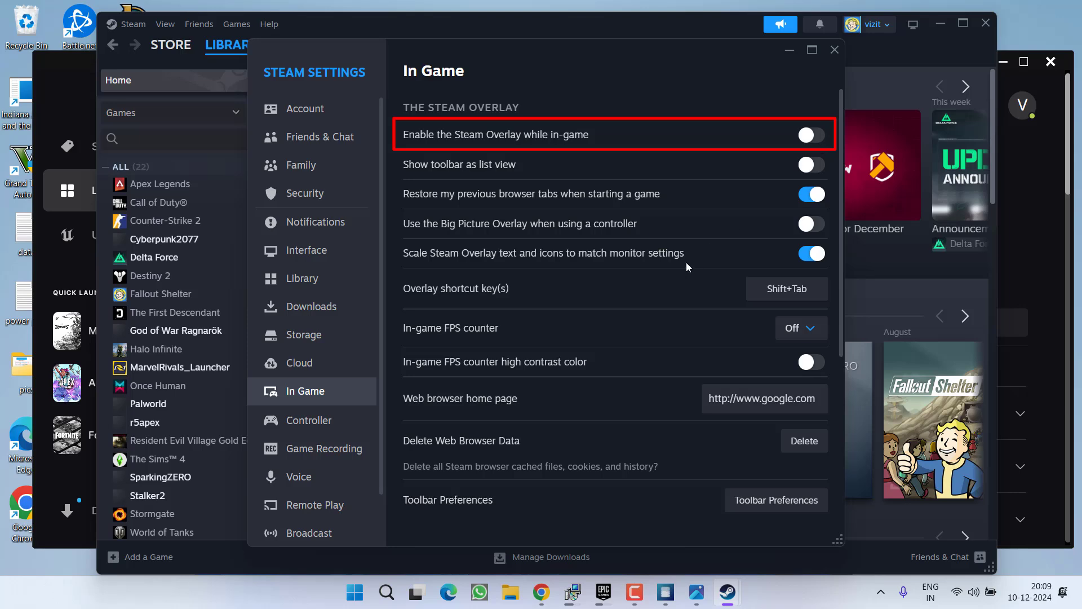
pyautogui.click(835, 50)
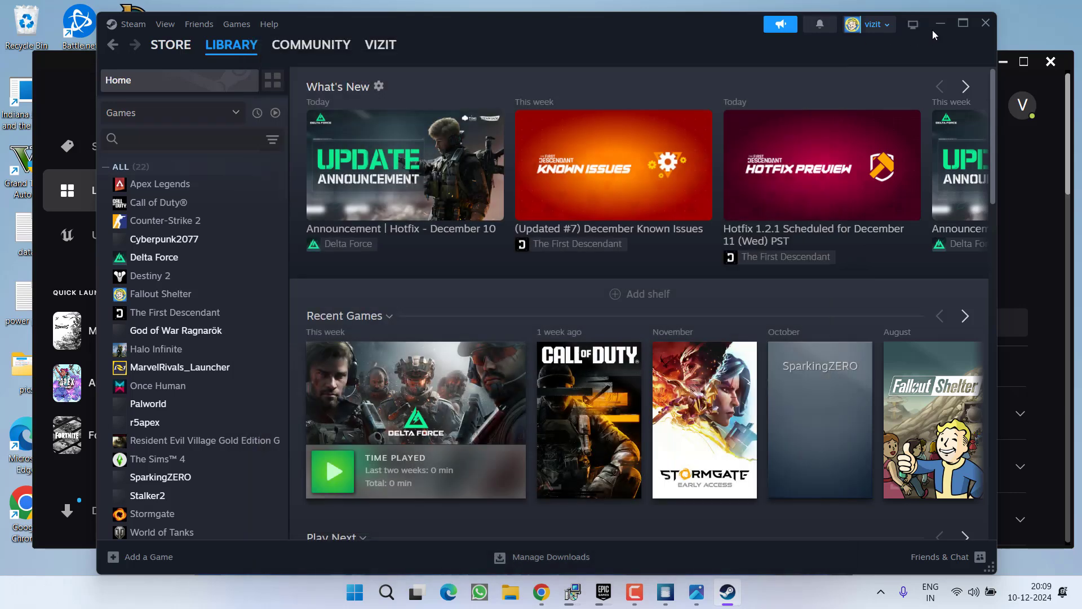
# Minimize Steam and show the Discord overlay-disable reference picture
pyautogui.click(941, 22)
pyautogui.click(698, 592)
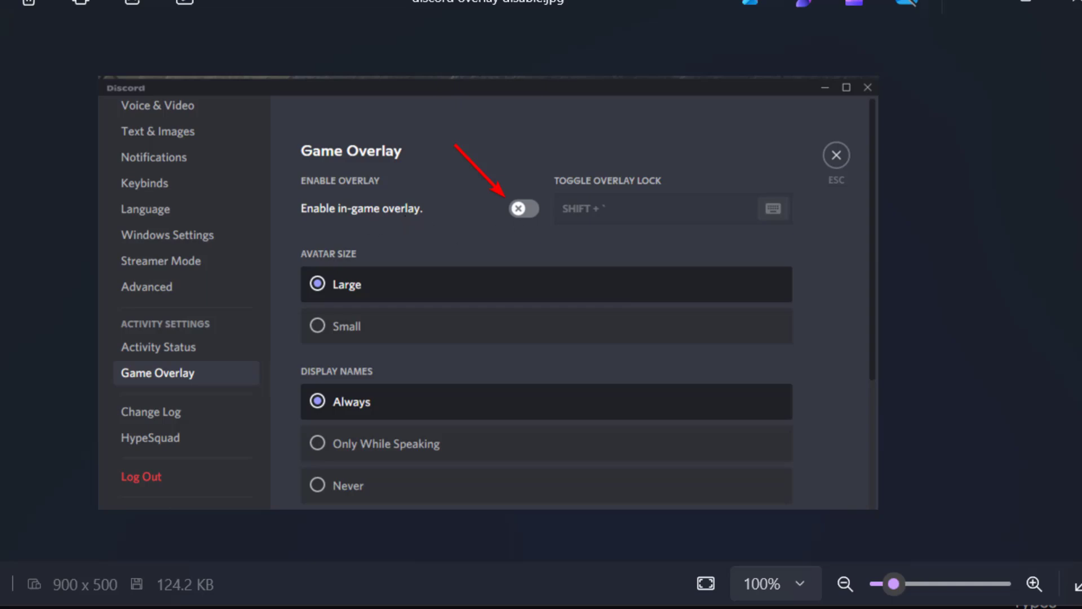
# Close the Discord overlay picture and the Epic Games Launcher
pyautogui.click(1065, 13)
pyautogui.click(1045, 58)
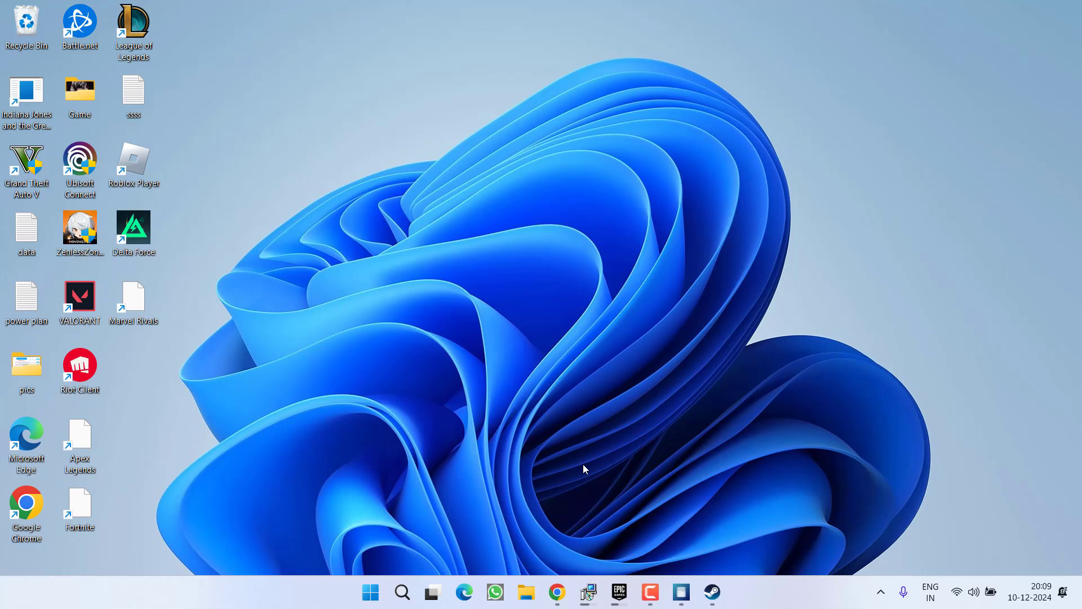
# Download the latest Cloudflare WARP Windows release build and save the installer to the Desktop
pyautogui.click(557, 592)
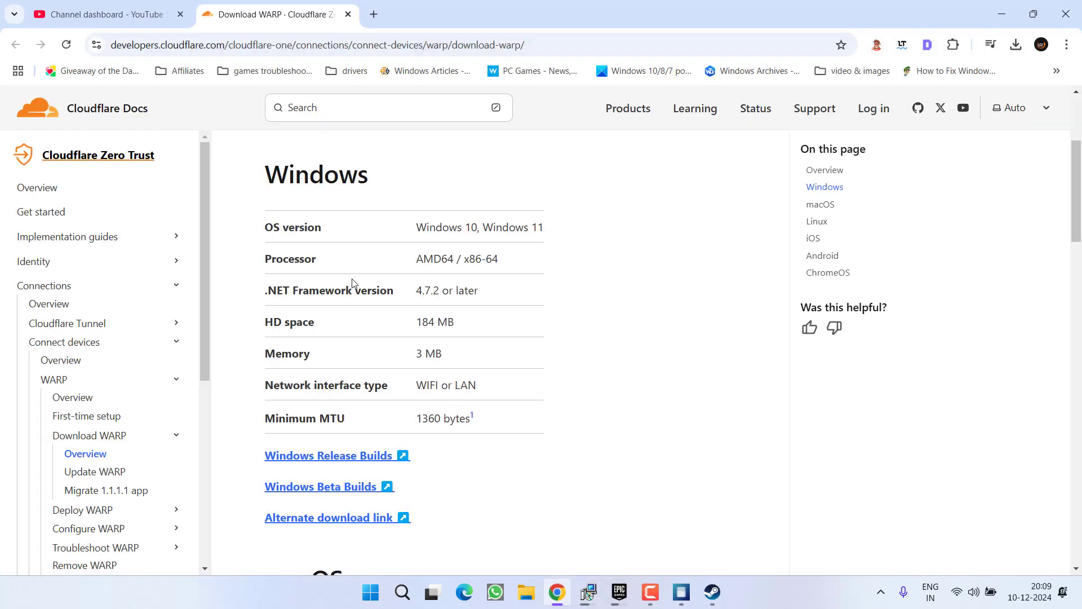
pyautogui.scroll(-2, 434, 287)
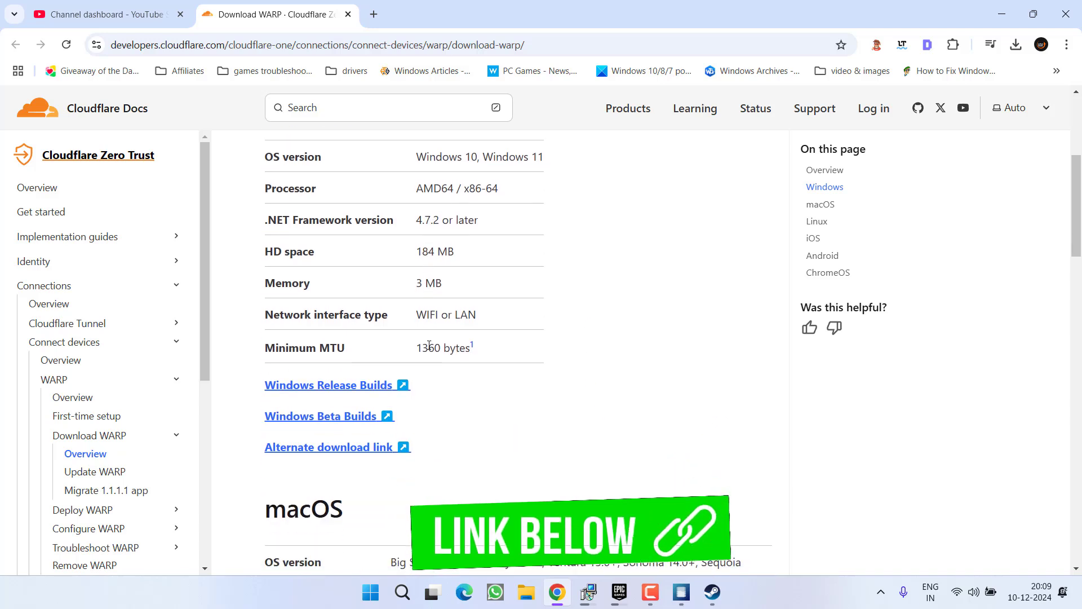
pyautogui.scroll(-1, 434, 365)
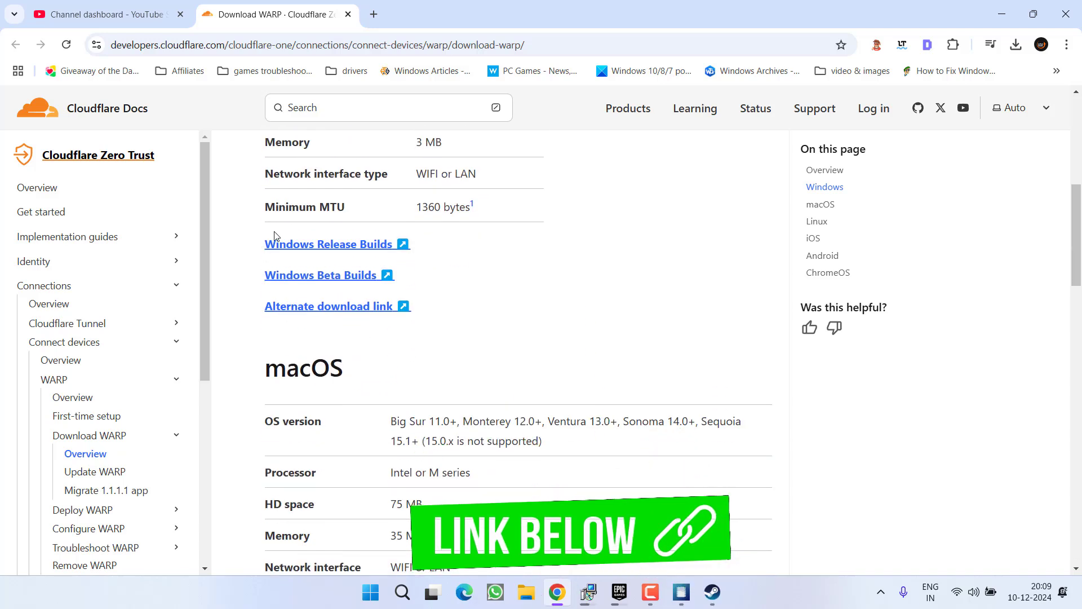
pyautogui.click(327, 246)
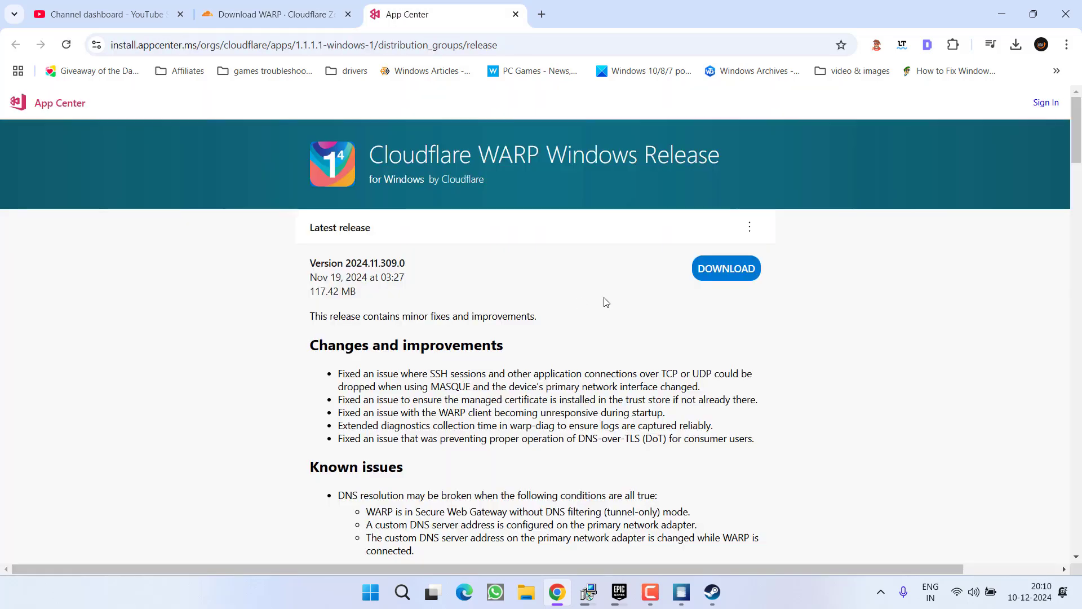
pyautogui.click(732, 268)
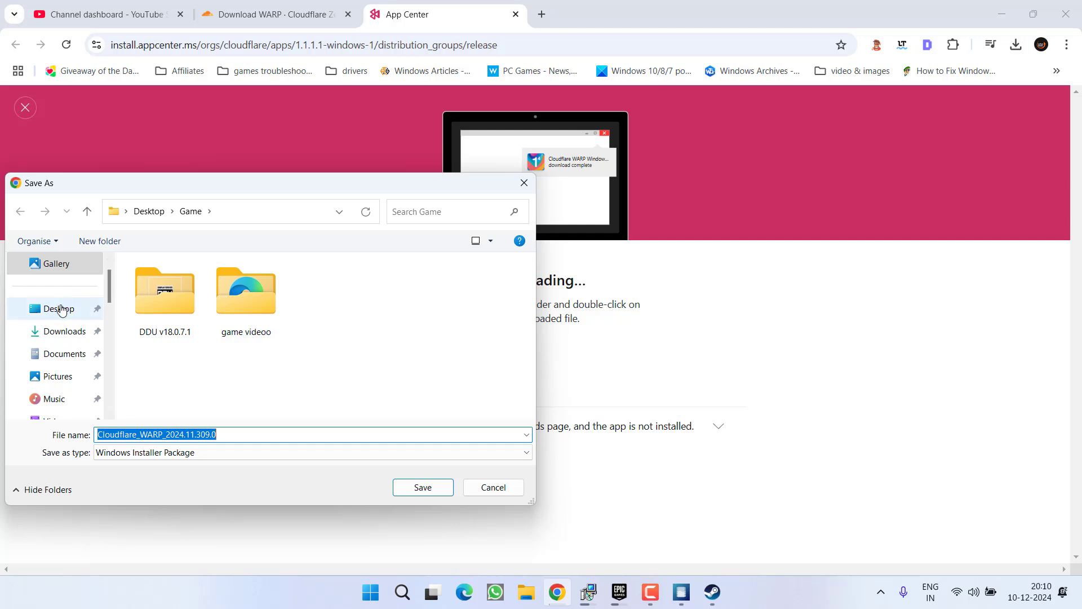
pyautogui.click(59, 307)
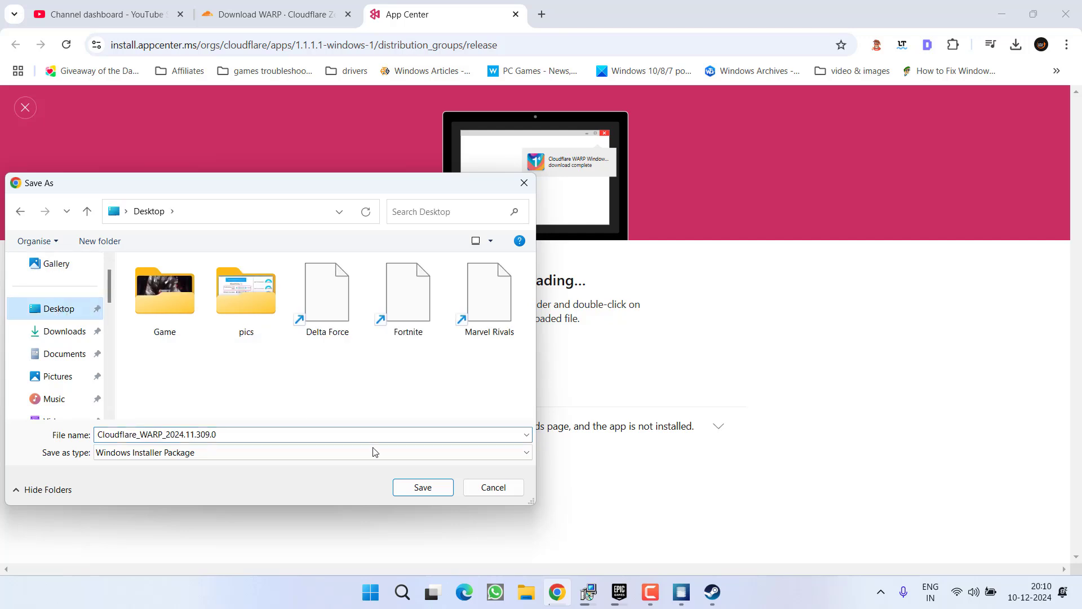
pyautogui.click(424, 487)
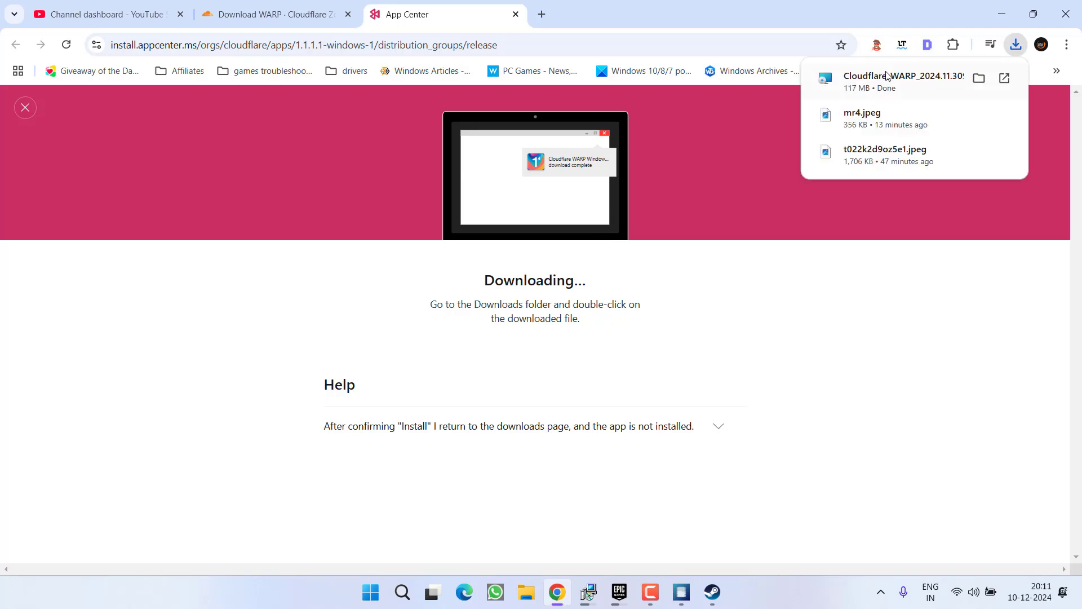
# Run the WARP installer through Next, Install, the UAC approval and Finish
pyautogui.click(901, 81)
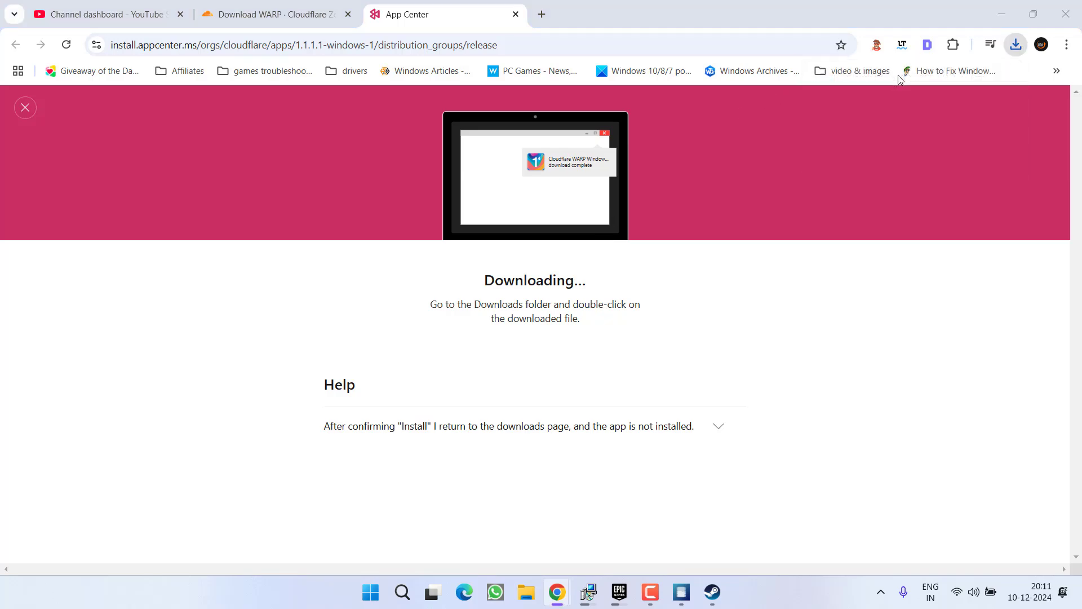
pyautogui.click(1002, 14)
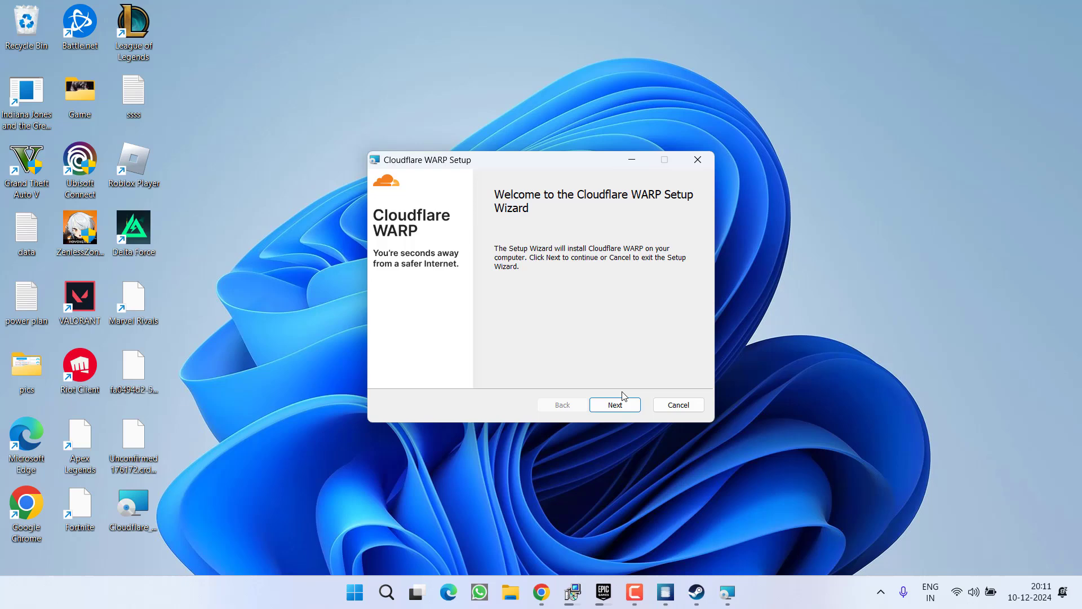
pyautogui.click(610, 407)
pyautogui.click(610, 407)
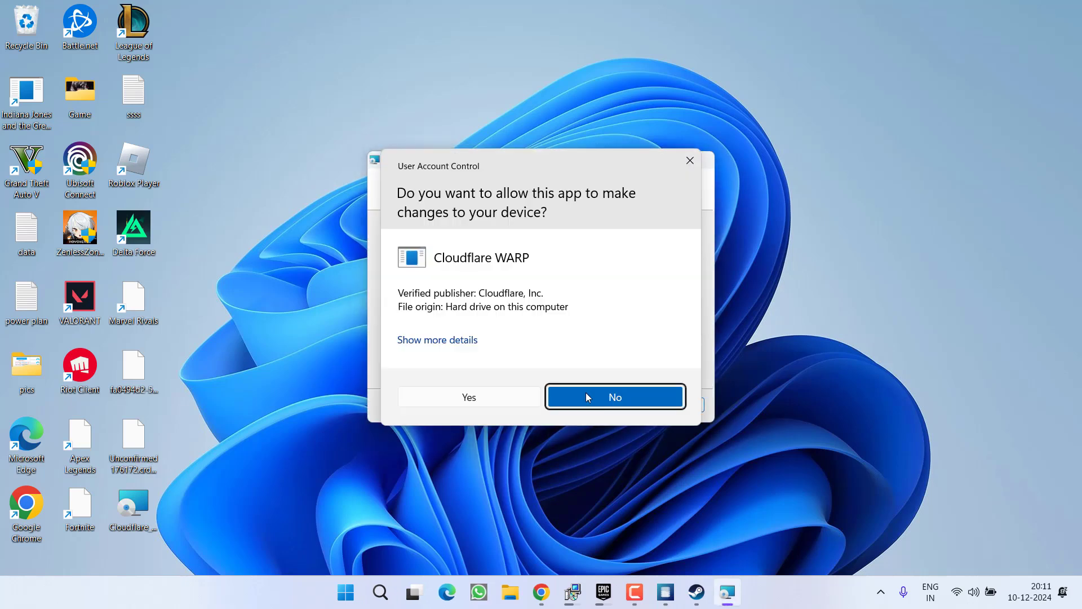
pyautogui.hotkey('alt', 'y')
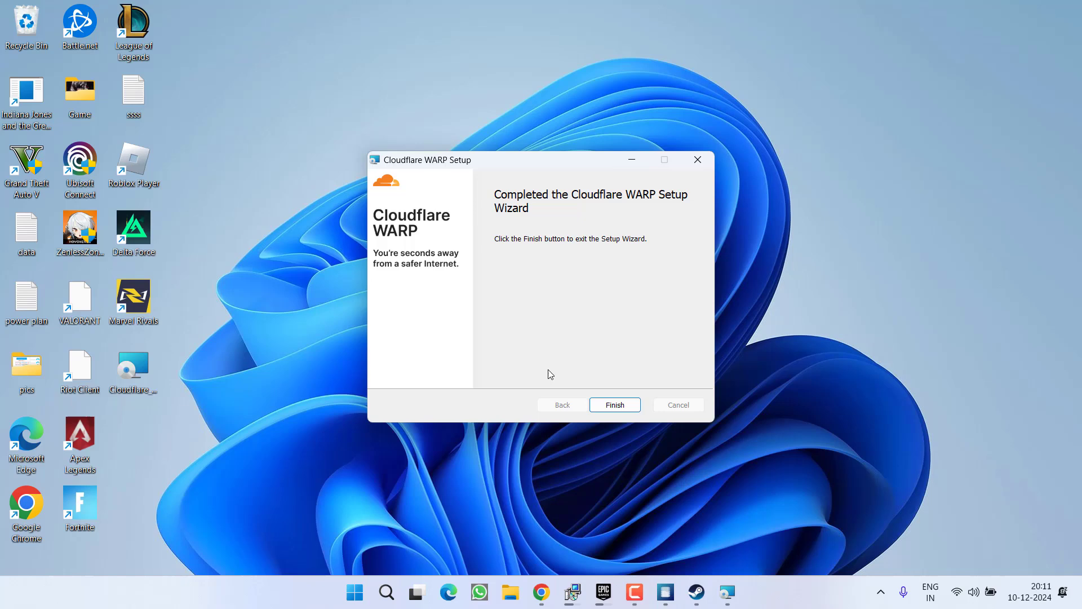
pyautogui.click(614, 406)
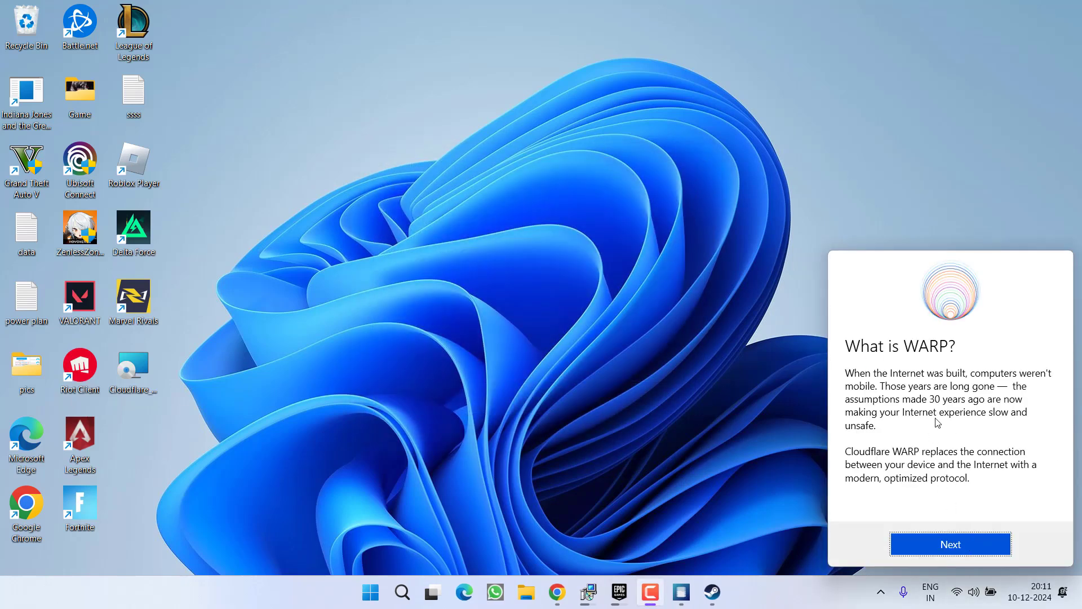
# Accept Cloudflare's privacy terms and switch WARP on so it shows Connected
pyautogui.click(950, 543)
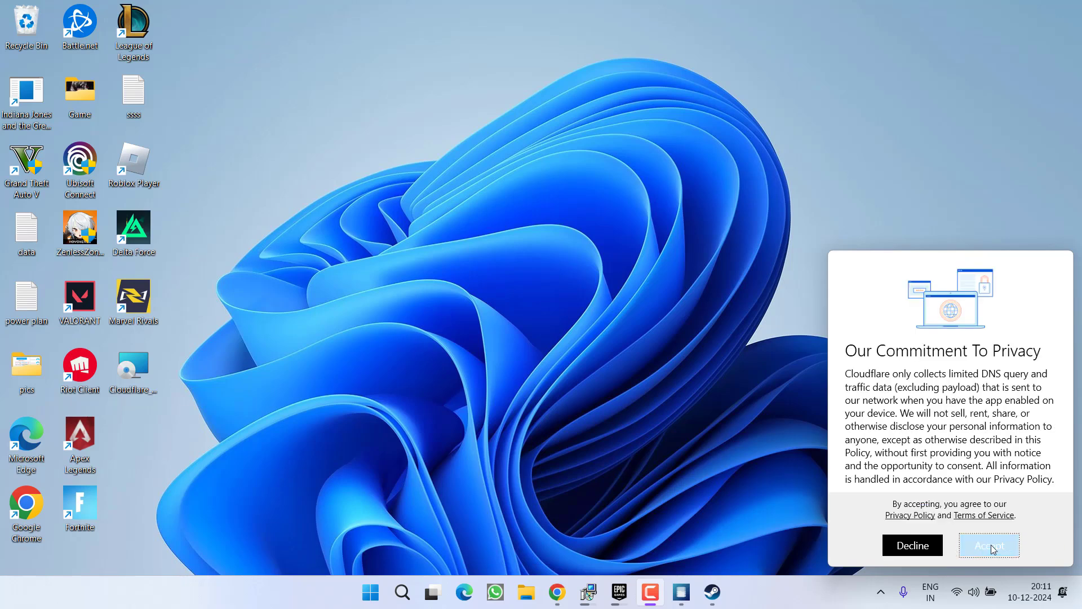
pyautogui.click(990, 546)
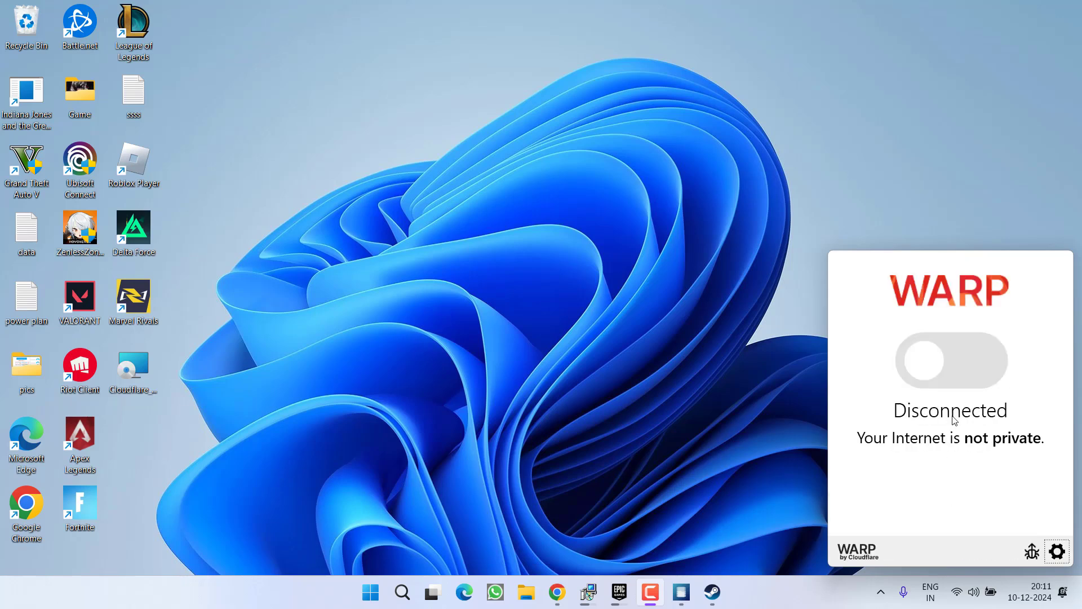
pyautogui.click(963, 362)
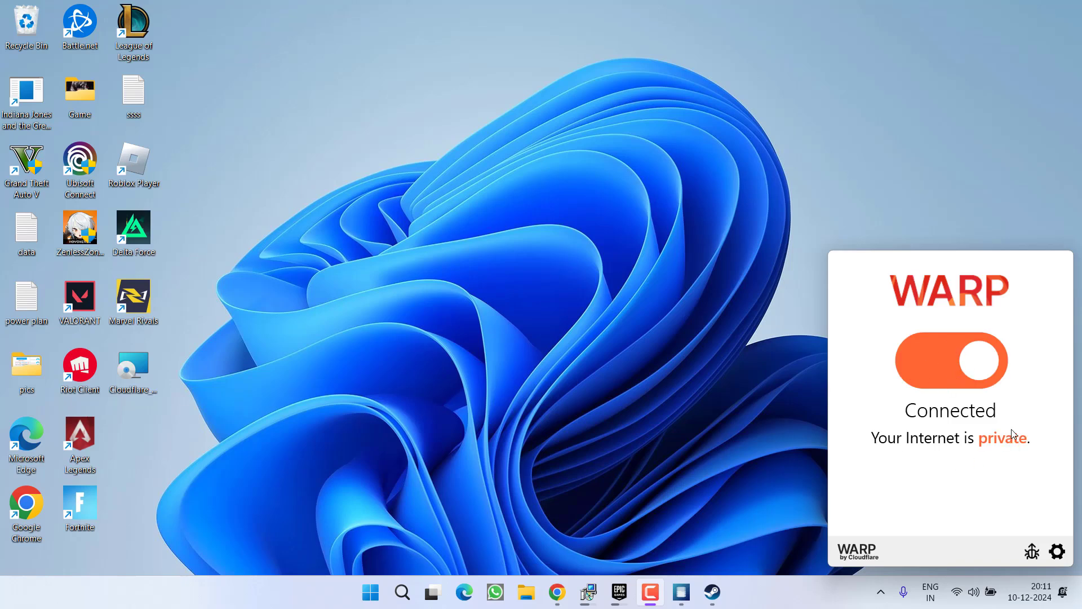